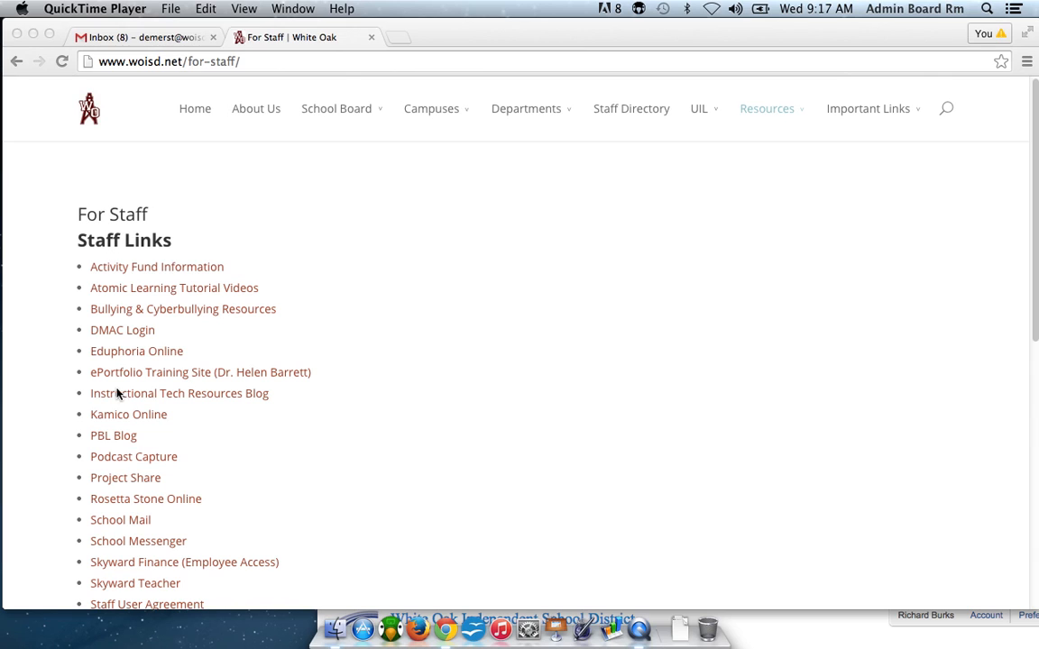
Open the Skyward Finance (Employee Access) login page and set the login area to Employee Access.
{"action": "left_click", "coordinate": [175, 567]}
{"action": "left_click", "coordinate": [176, 566]}
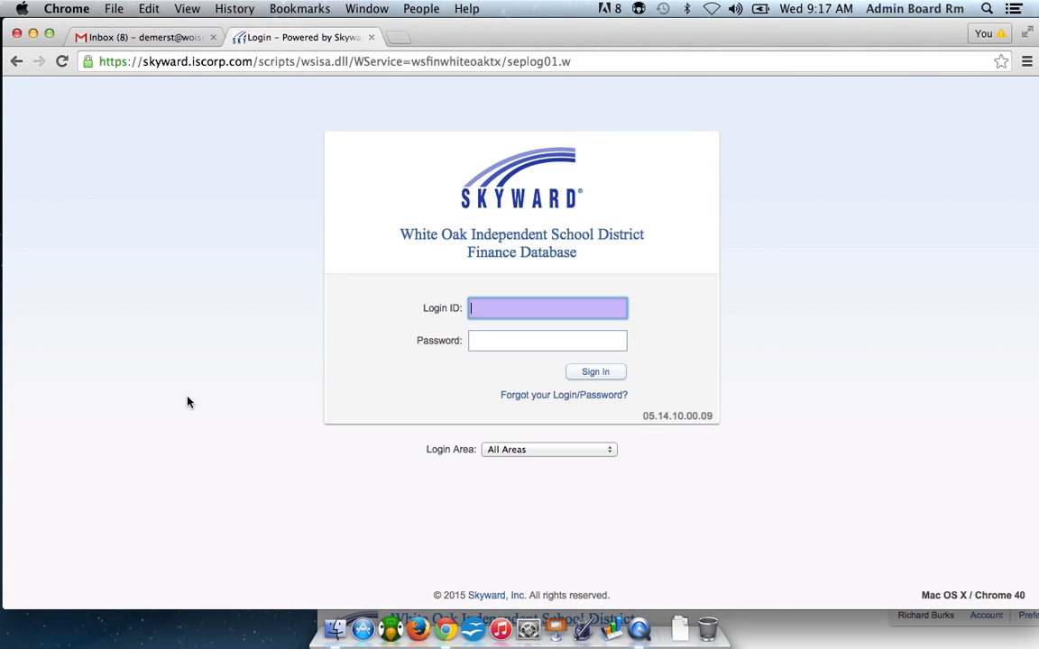
{"action": "left_click", "coordinate": [610, 450]}
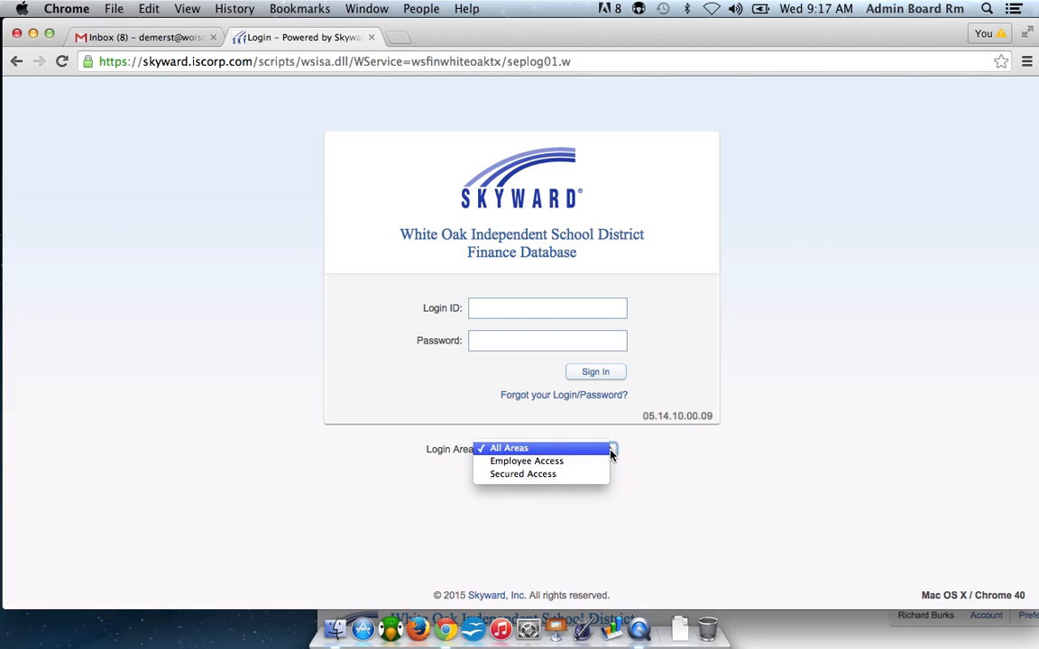
{"action": "left_click", "coordinate": [576, 466]}
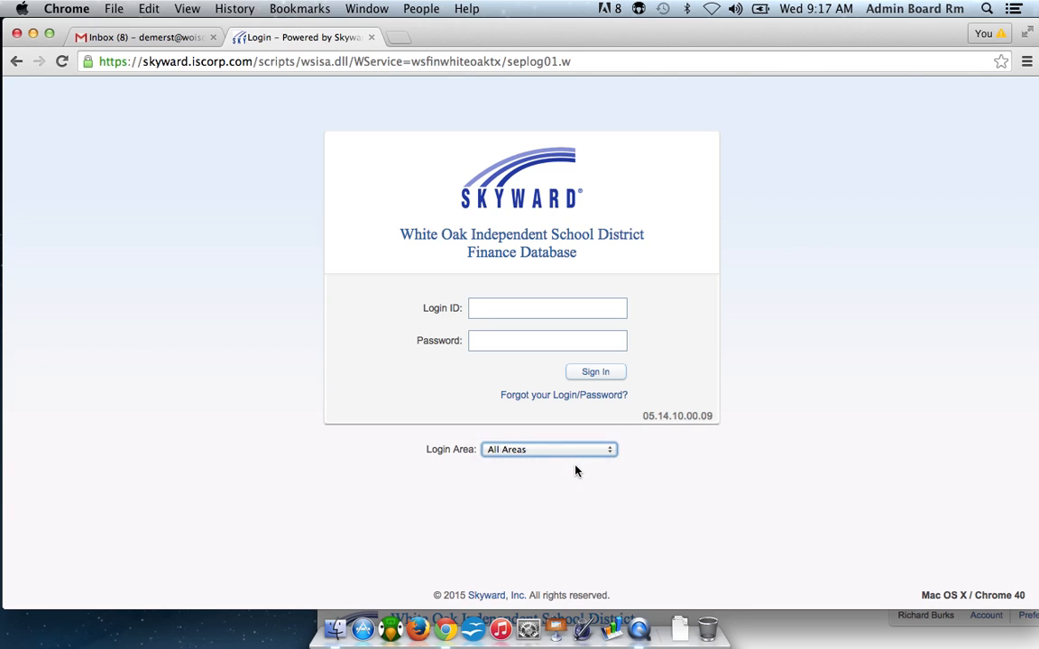
Go through the login ID and password fields to sign in, and bring the signed-in True Time window to the front.
{"action": "left_click", "coordinate": [494, 311]}
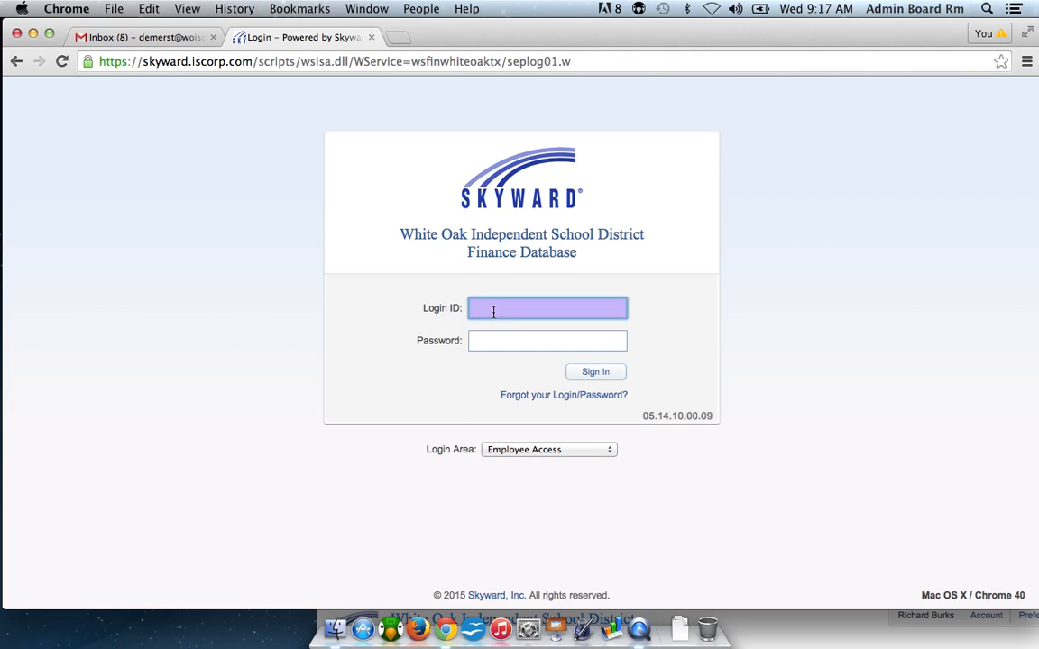
{"action": "left_click", "coordinate": [491, 340]}
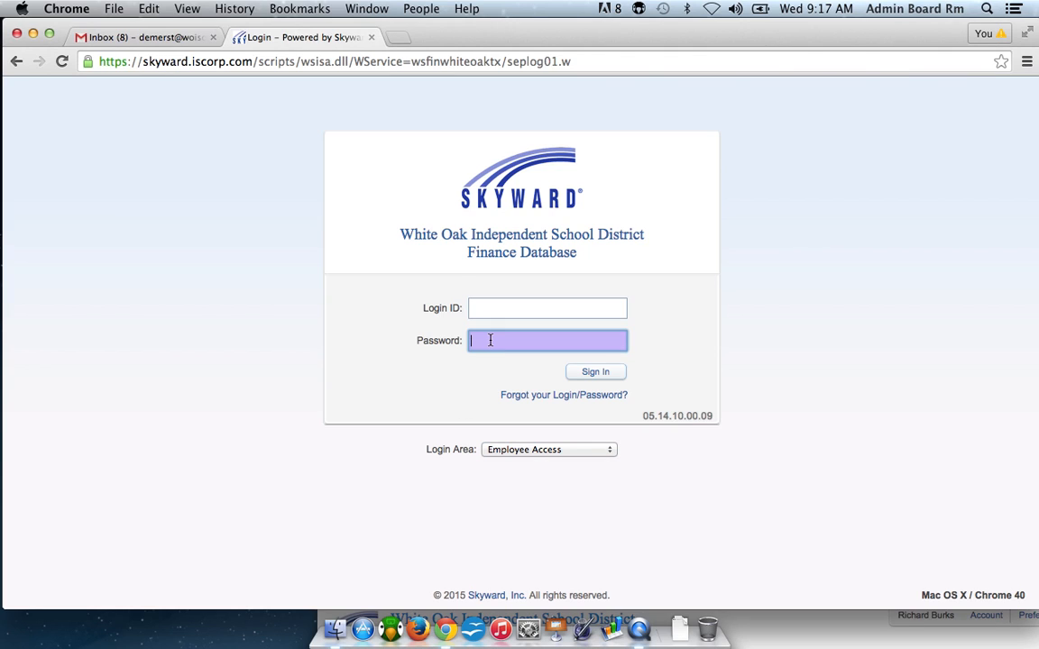
{"action": "left_click", "coordinate": [595, 372]}
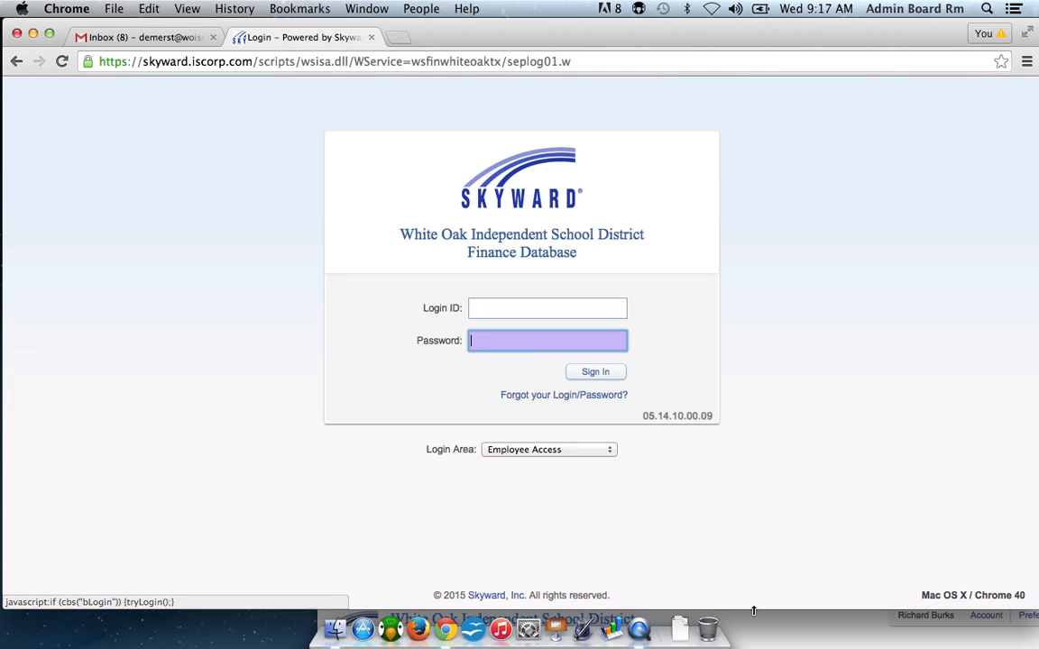
{"action": "left_click", "coordinate": [625, 496]}
{"action": "left_click_drag", "start_coordinate": [625, 496], "coordinate": [479, 40]}
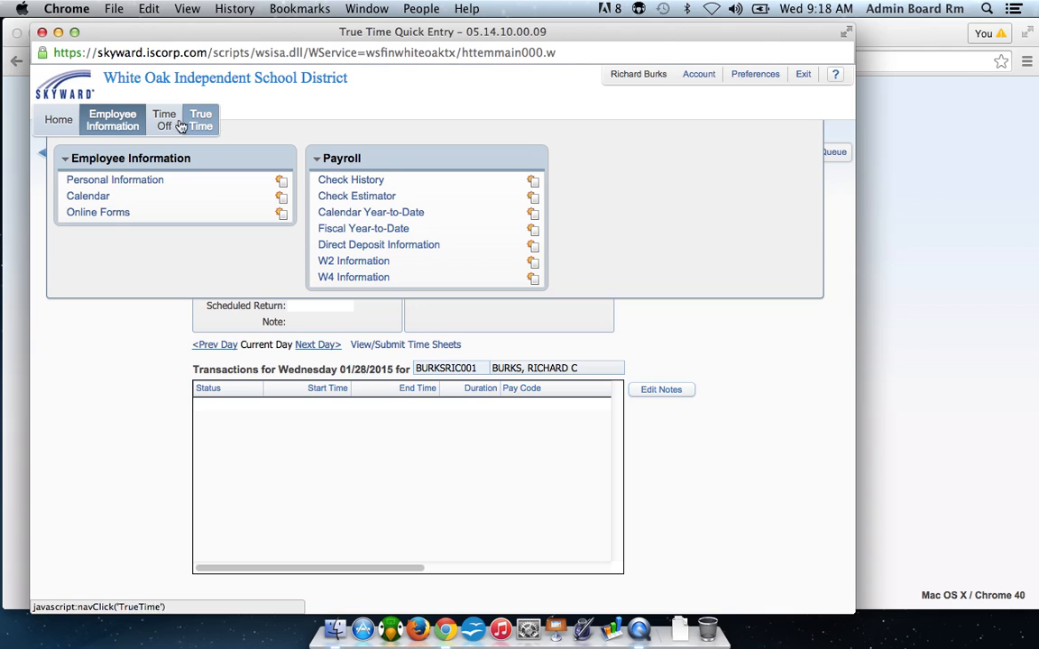
Open True Time Quick Entry and clock in under the primary TEACH (REGULAR TEACHING DAY) job.
{"action": "left_click", "coordinate": [114, 124]}
{"action": "left_click", "coordinate": [114, 124]}
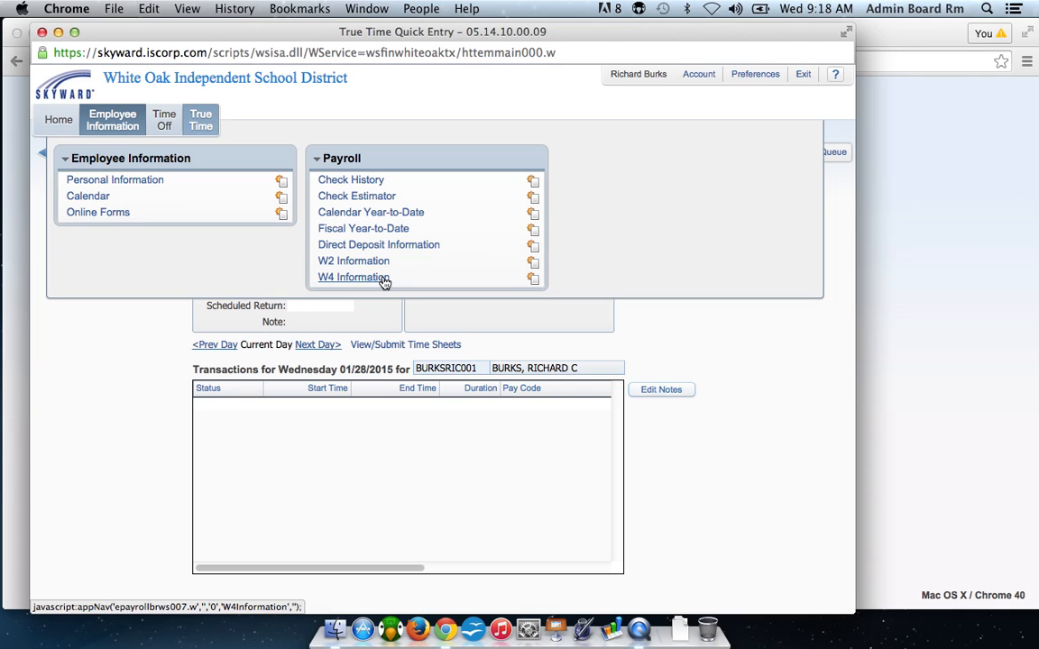
{"action": "left_click", "coordinate": [204, 124]}
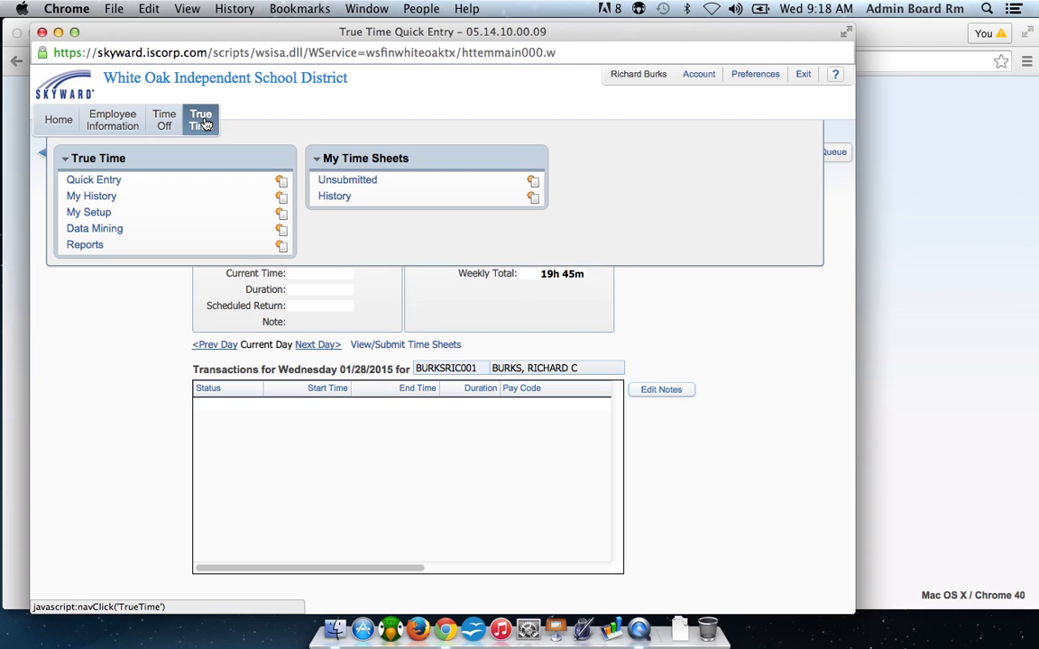
{"action": "left_click", "coordinate": [87, 182]}
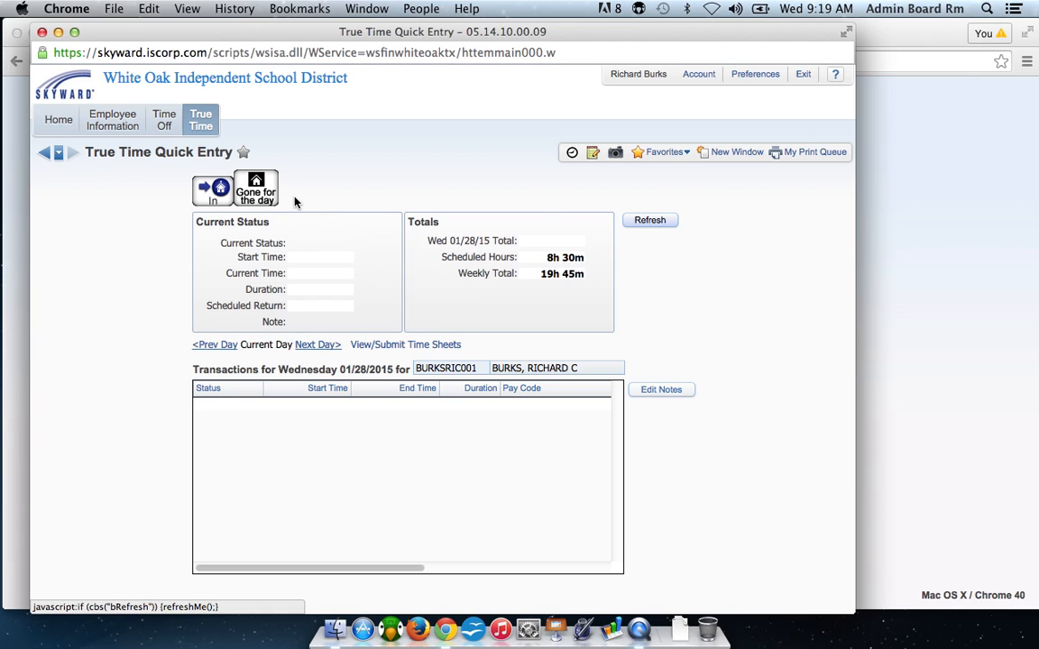
{"action": "left_click", "coordinate": [217, 191]}
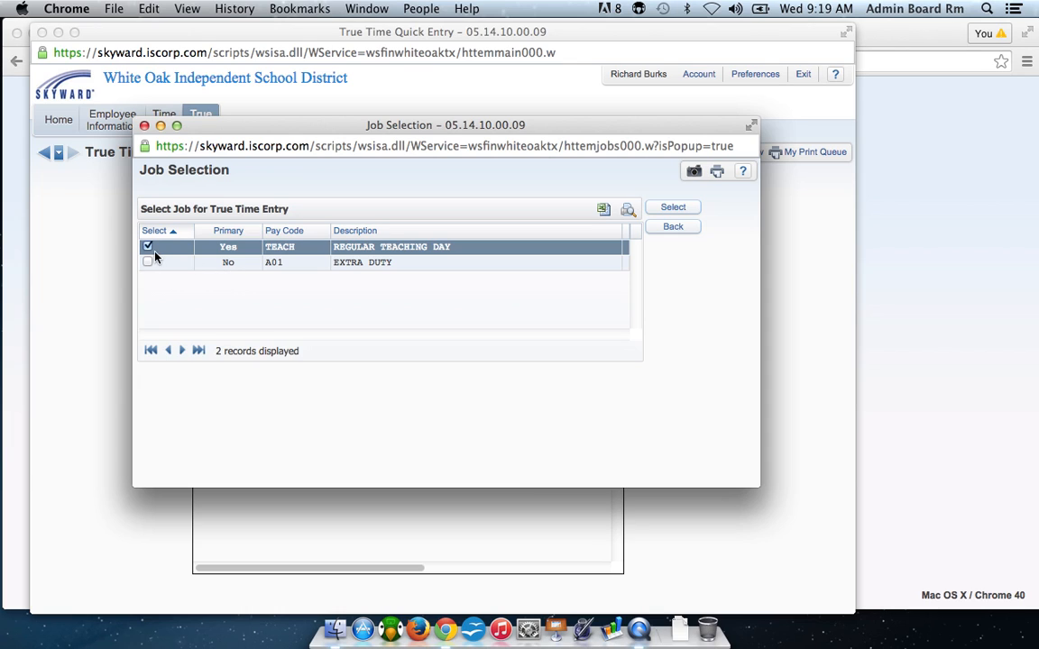
{"action": "left_click", "coordinate": [671, 208]}
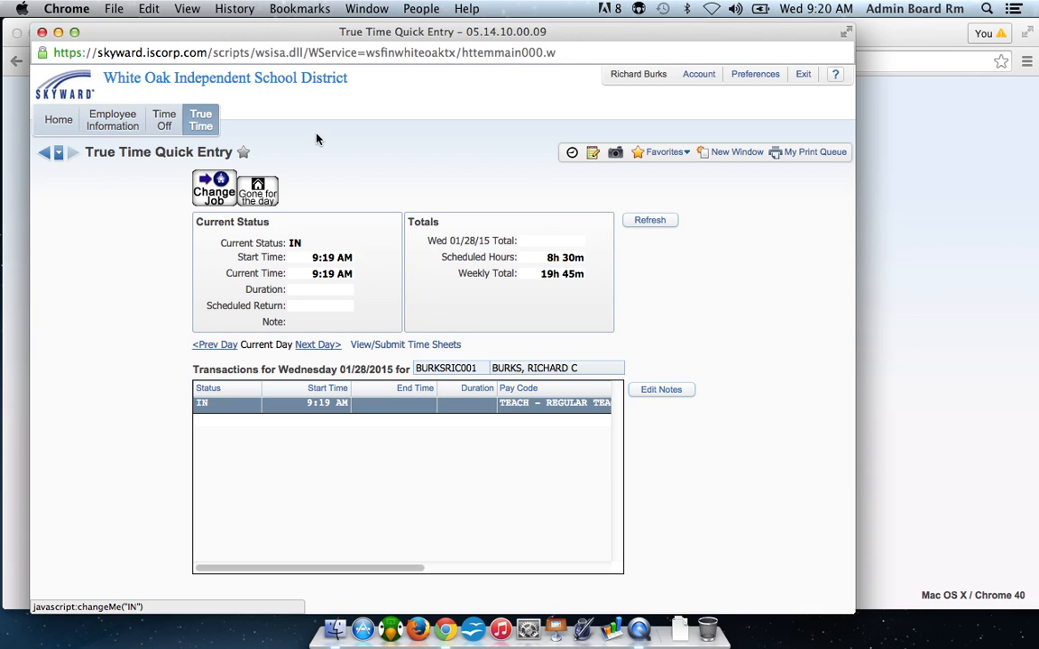
Review the workweek totals and submission preview of the unsubmitted time sheet for the week starting 01/25/2015, without submitting it.
{"action": "left_click", "coordinate": [208, 125]}
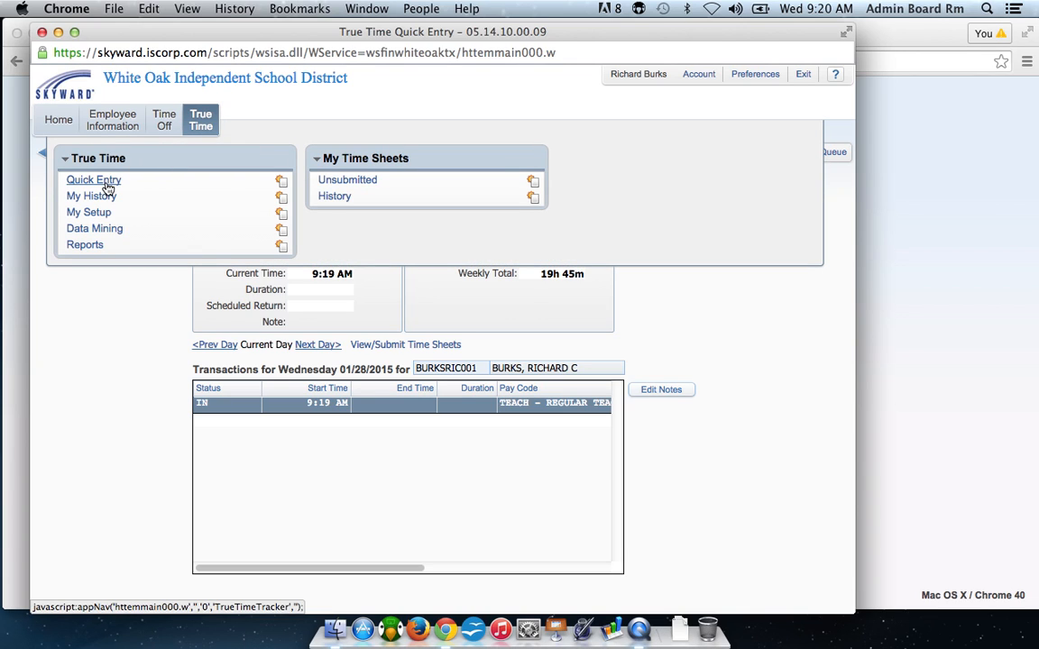
{"action": "left_click", "coordinate": [359, 182]}
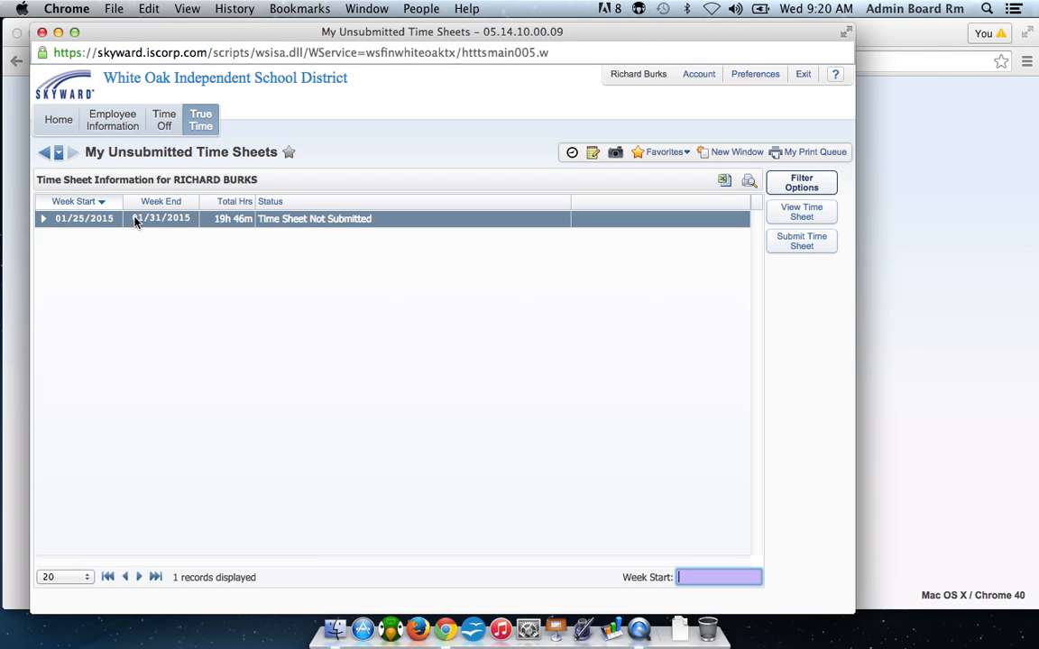
{"action": "left_click", "coordinate": [45, 221]}
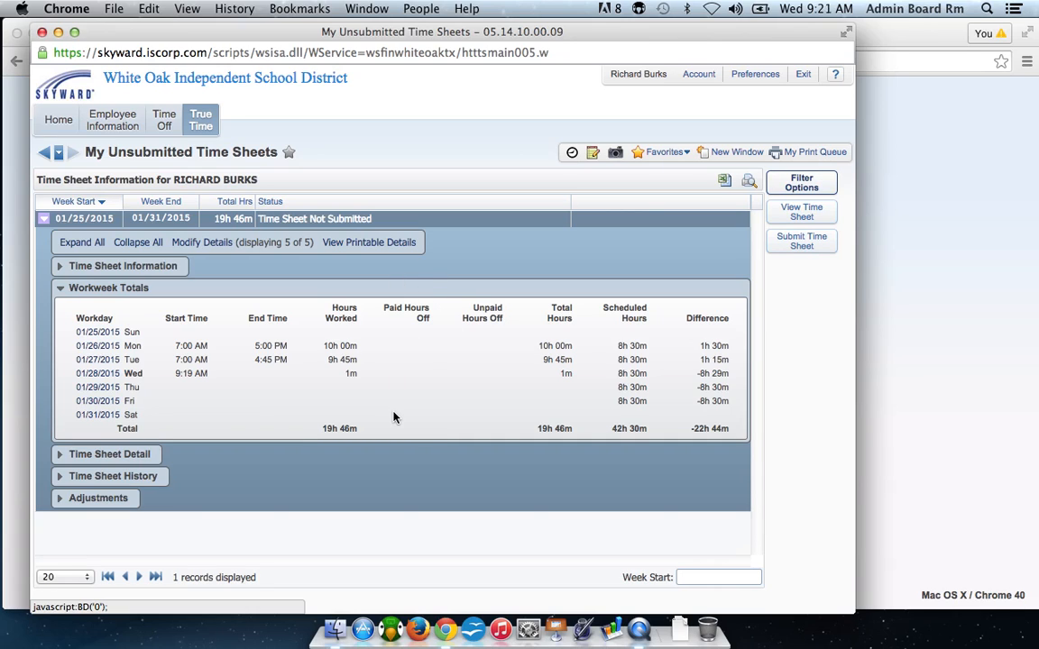
{"action": "left_click", "coordinate": [43, 219]}
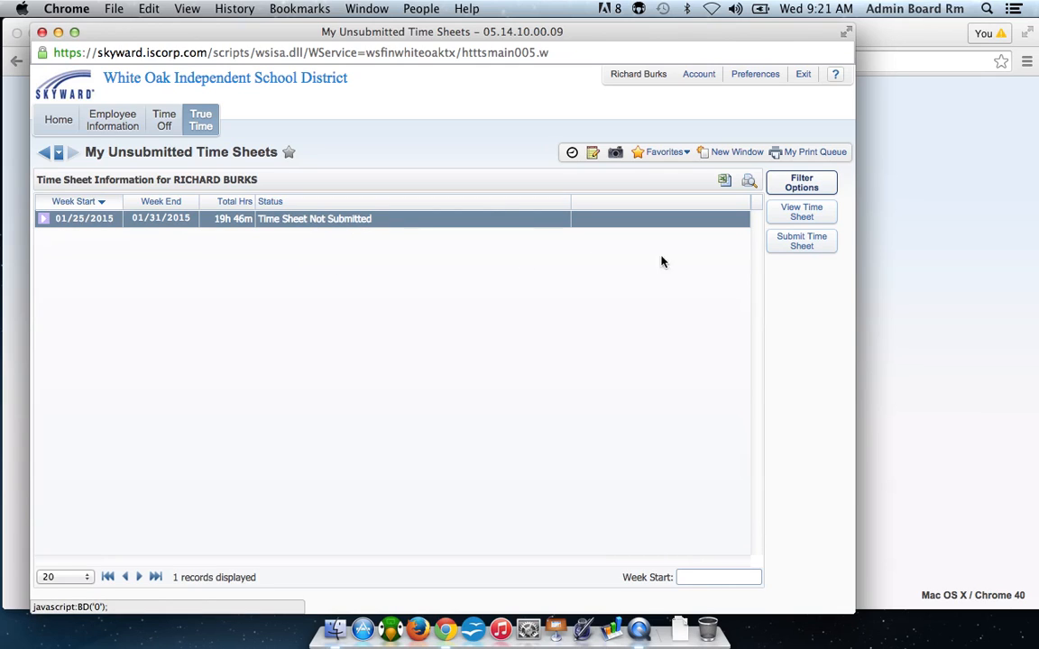
{"action": "left_click", "coordinate": [817, 244]}
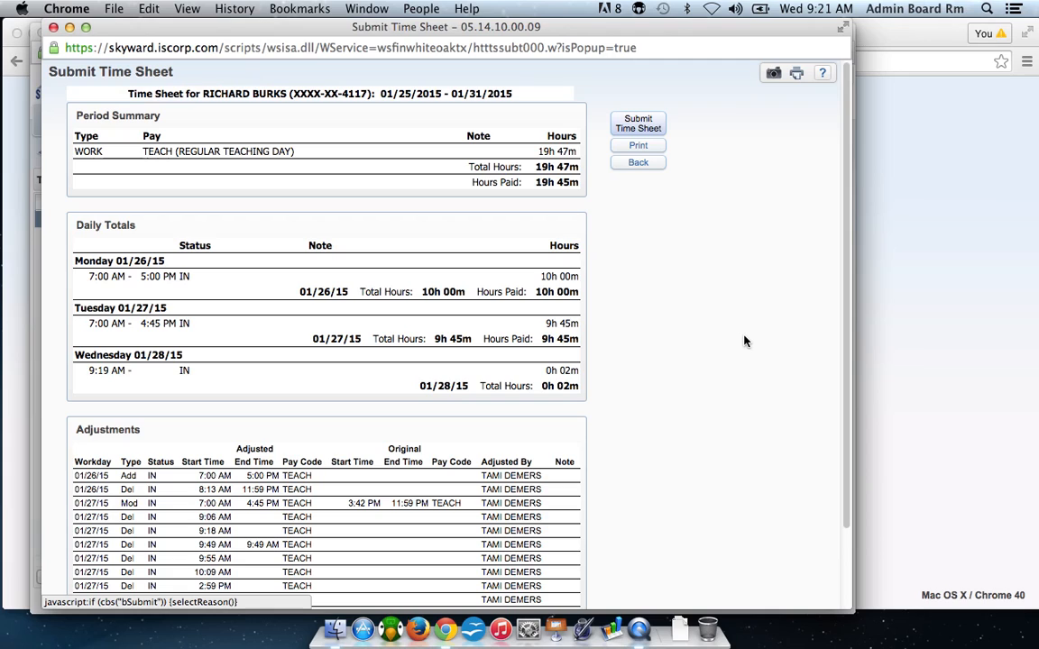
{"action": "left_click", "coordinate": [646, 162]}
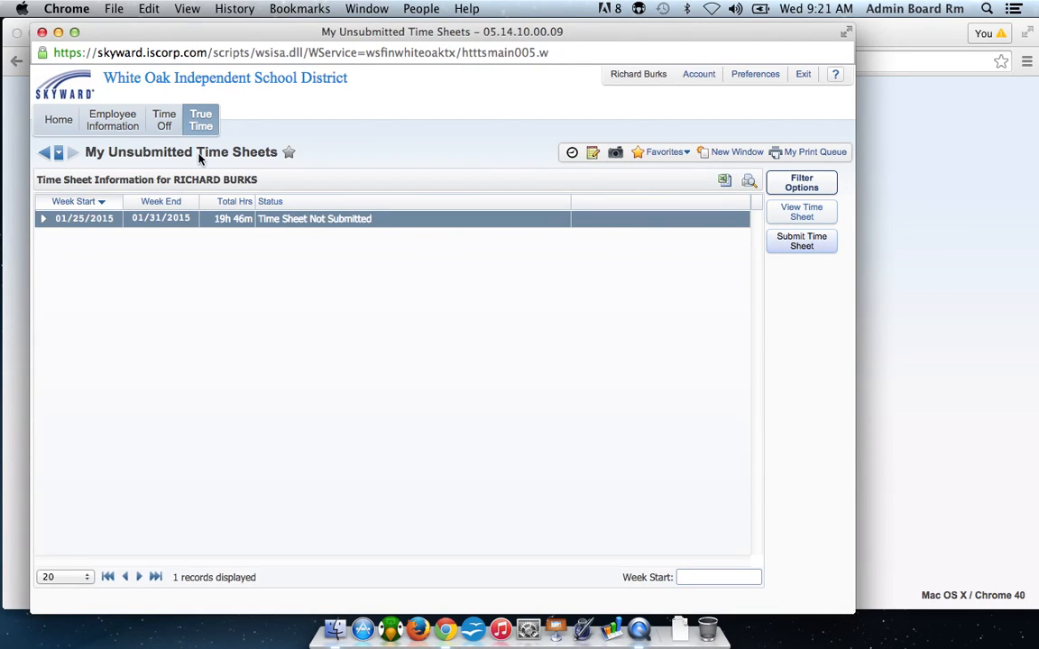
Examine the time off status details for STATE PERSONAL, PROF DEV and SCHOOL RELATED.
{"action": "mouse_move", "coordinate": [203, 132]}
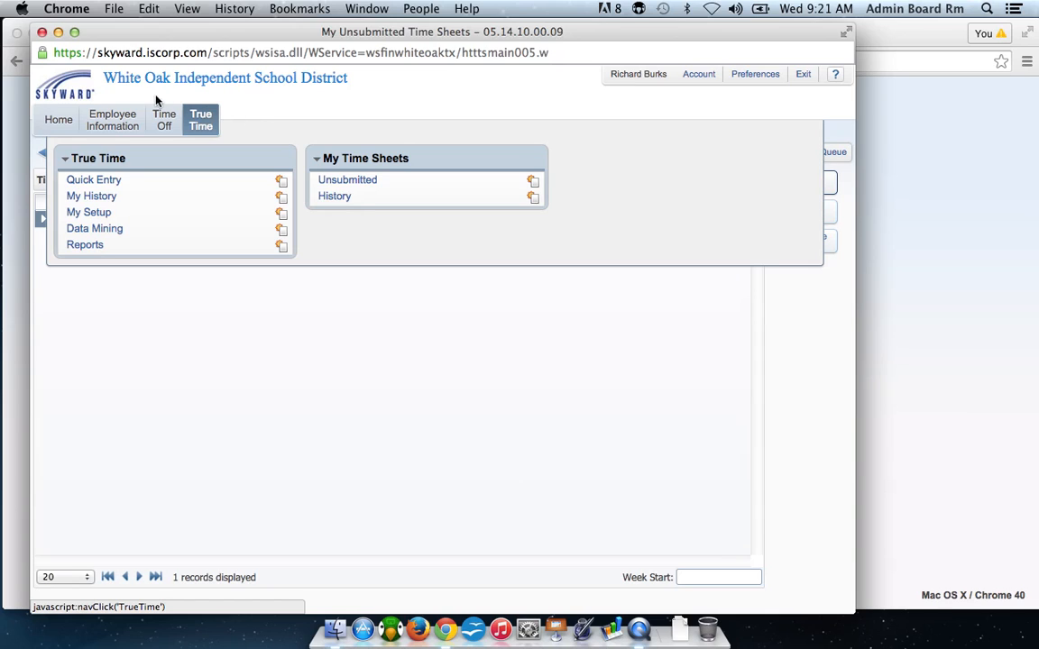
{"action": "left_click", "coordinate": [164, 121]}
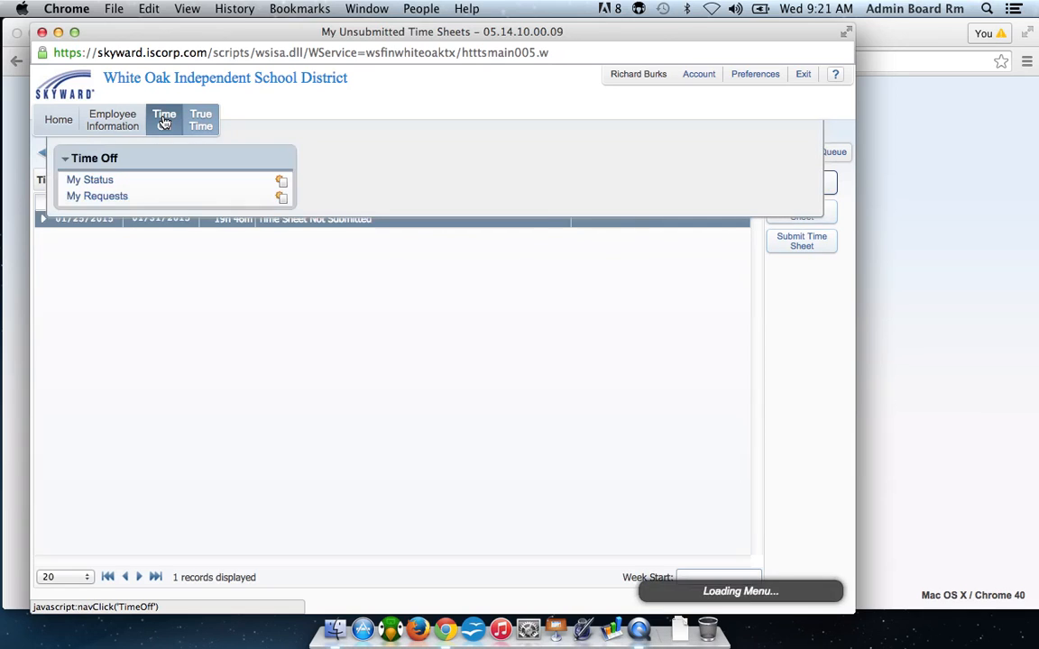
{"action": "left_click", "coordinate": [106, 184]}
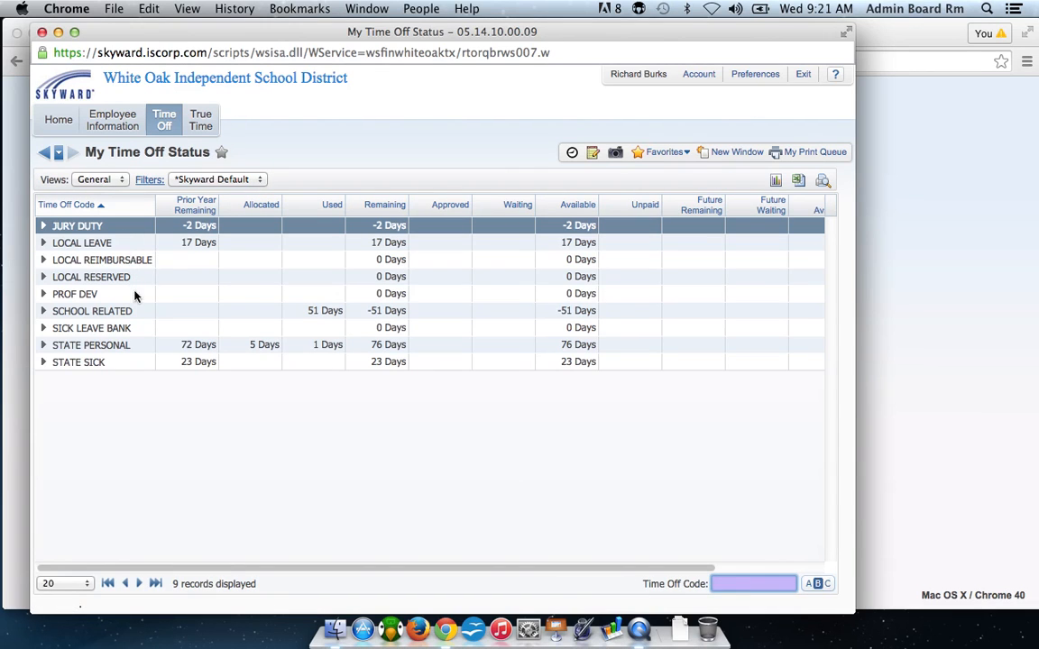
{"action": "left_click", "coordinate": [47, 347]}
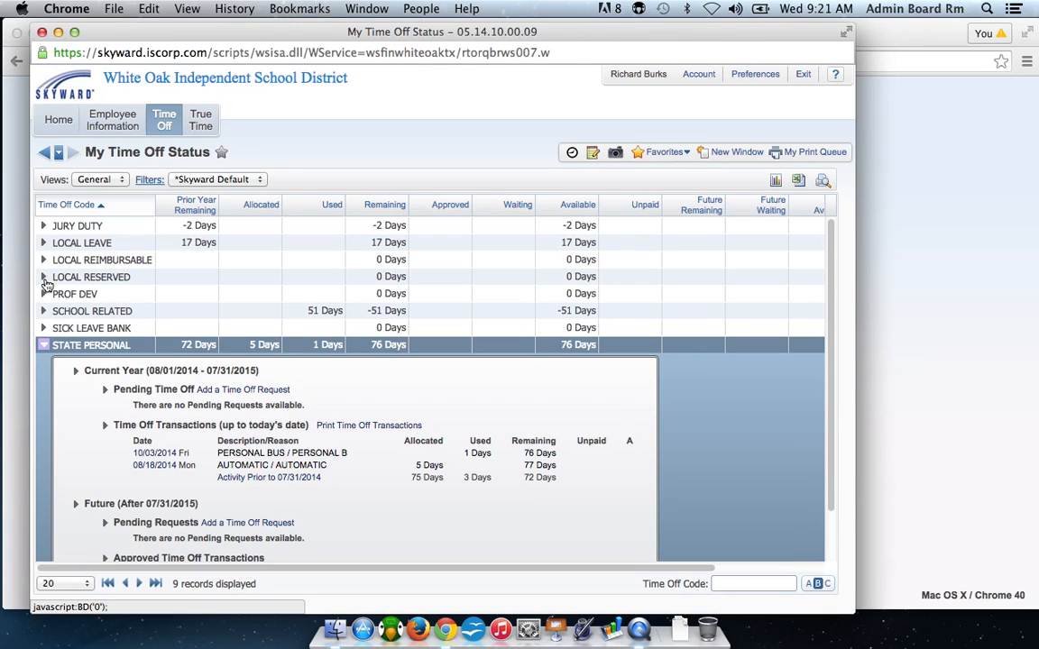
{"action": "left_click", "coordinate": [43, 294]}
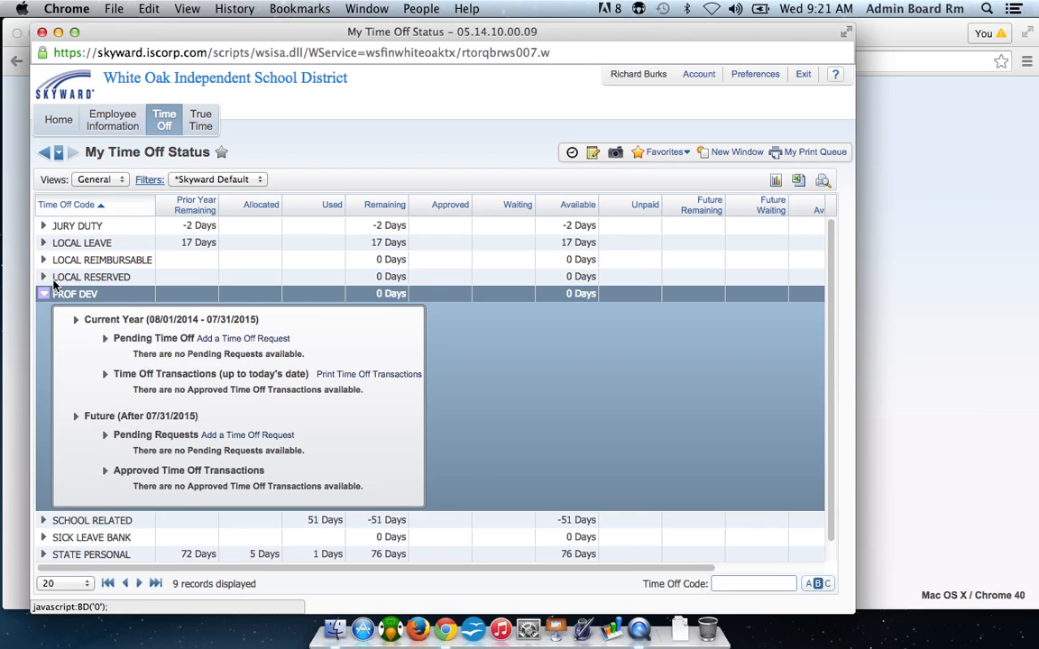
{"action": "left_click", "coordinate": [45, 295]}
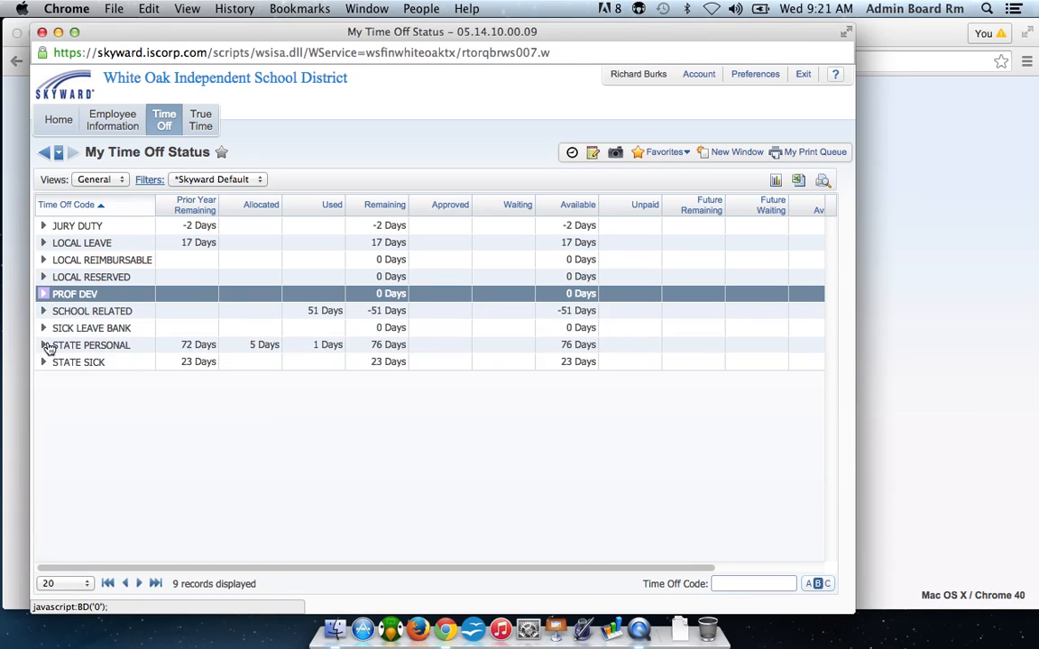
{"action": "left_click", "coordinate": [44, 312]}
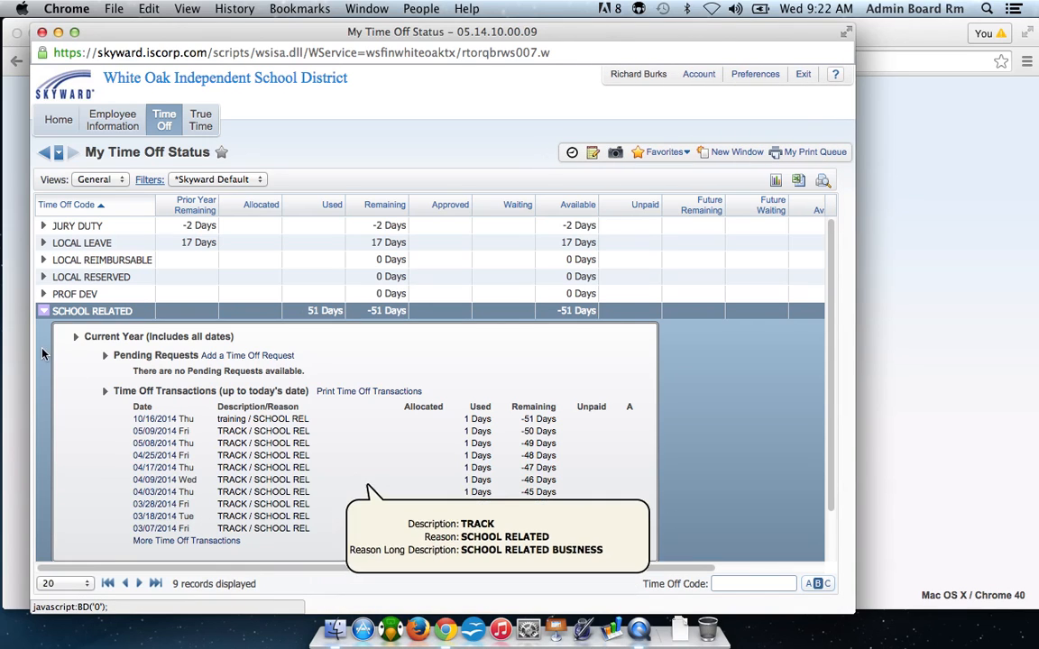
{"action": "left_click", "coordinate": [43, 313]}
{"action": "left_click", "coordinate": [45, 313]}
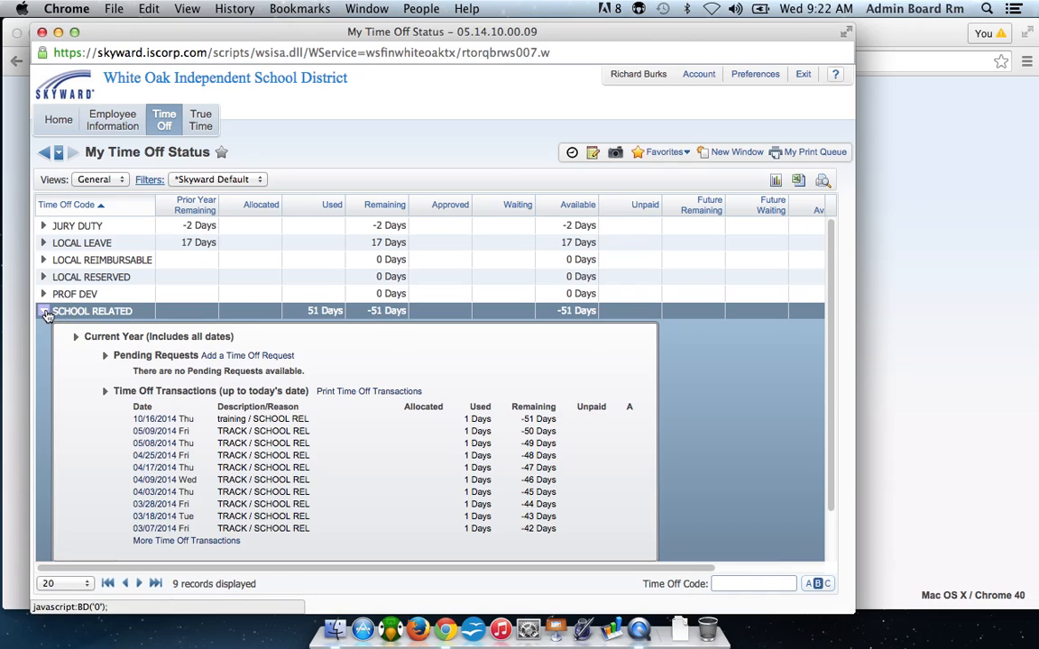
Start a new time off request with the time off code PROF DEV - Days and the reason SCHOOL RELATED.
{"action": "left_click", "coordinate": [163, 125]}
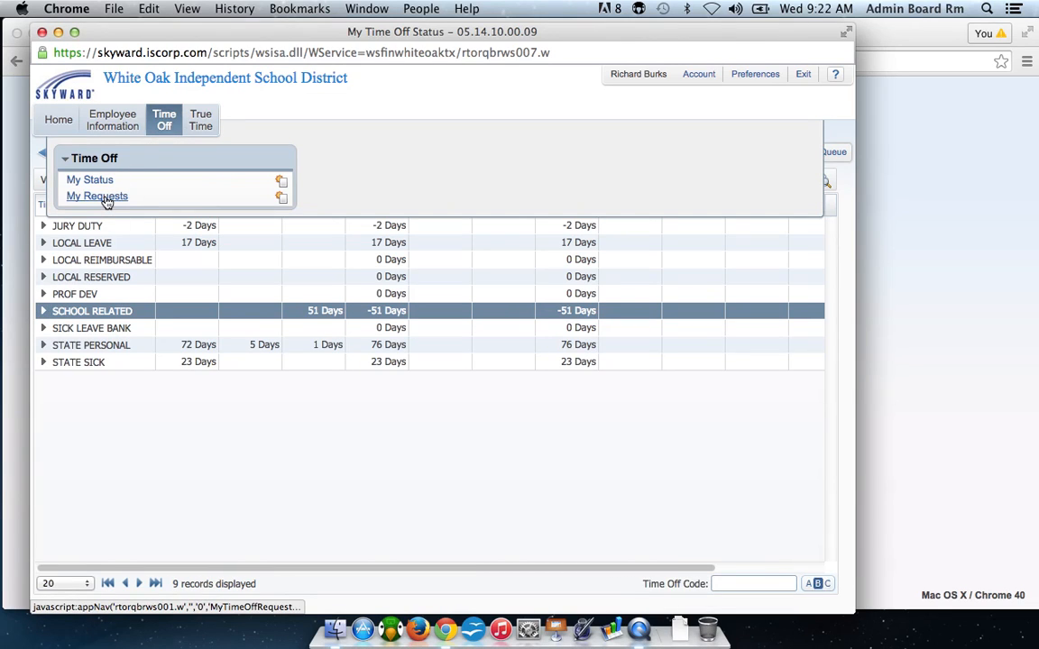
{"action": "left_click", "coordinate": [103, 198]}
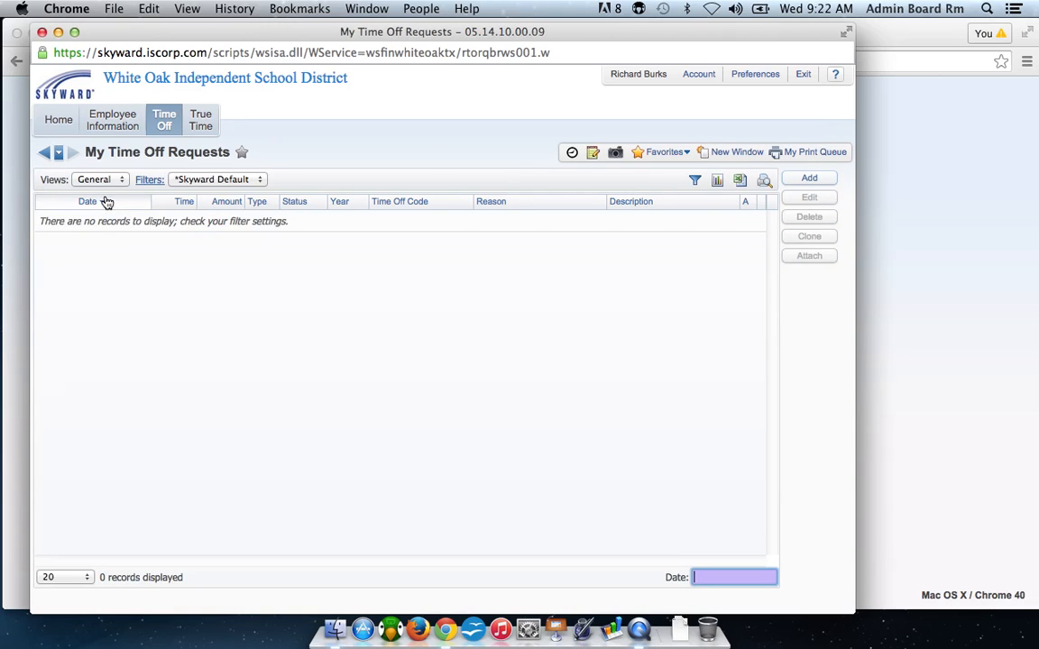
{"action": "left_click", "coordinate": [811, 179]}
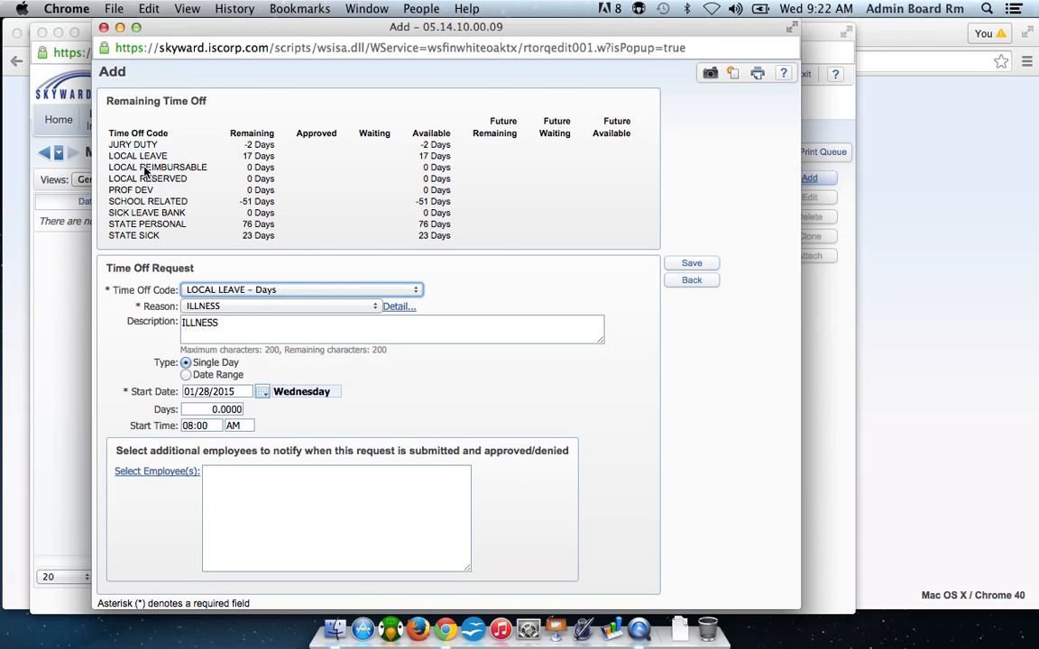
{"action": "left_click", "coordinate": [418, 290]}
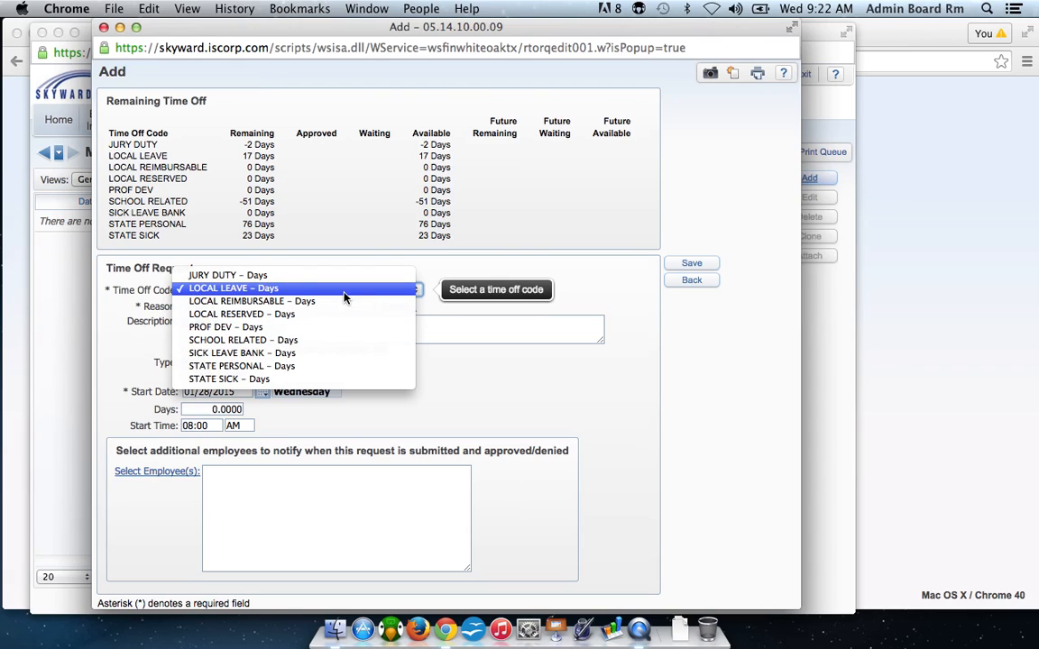
{"action": "left_click", "coordinate": [336, 328]}
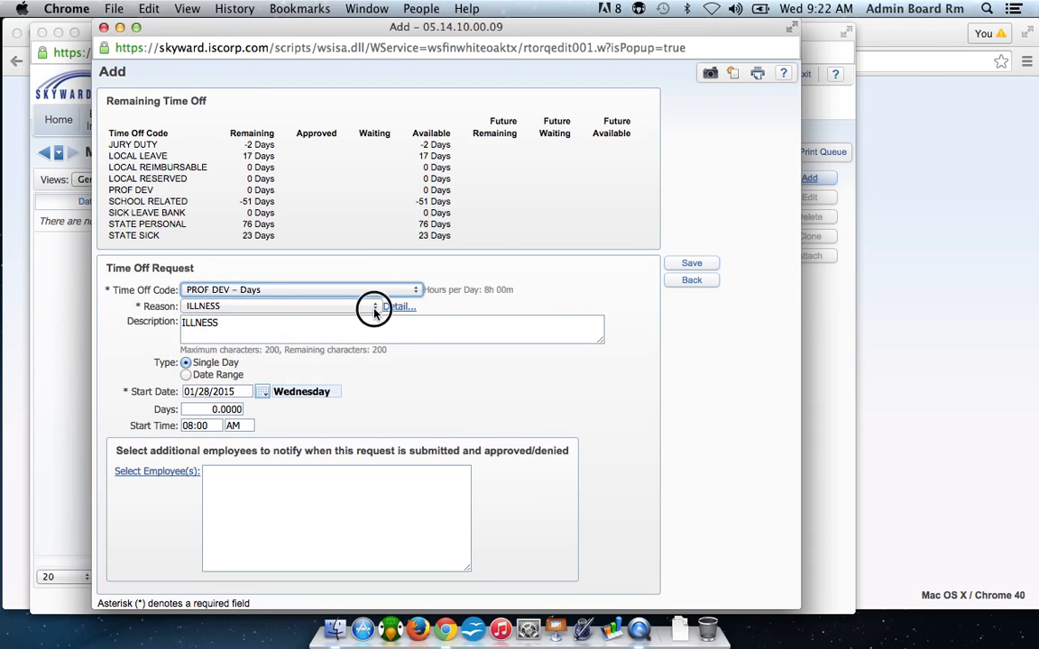
{"action": "left_click", "coordinate": [372, 306]}
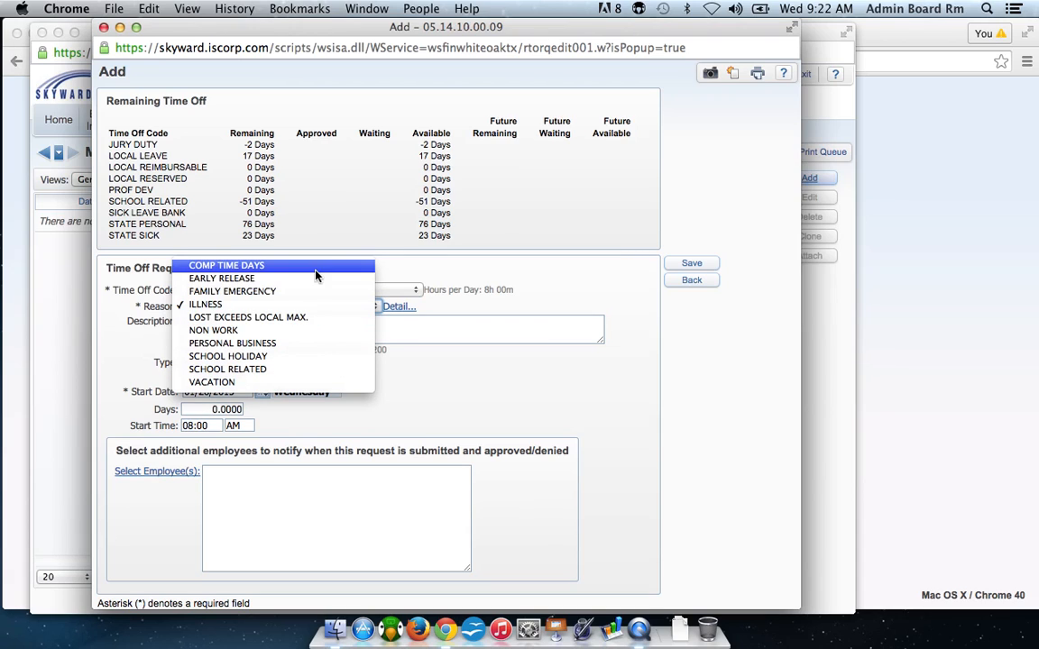
{"action": "left_click", "coordinate": [306, 373]}
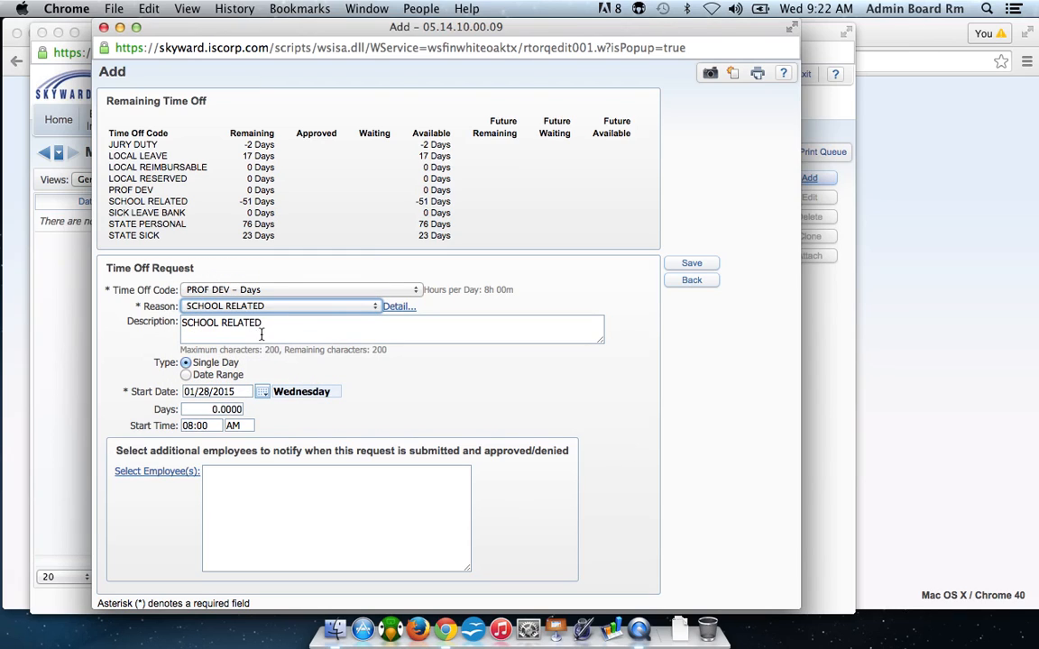
Append "TCEA conference" to the description of the time off request.
{"action": "left_click", "coordinate": [274, 323]}
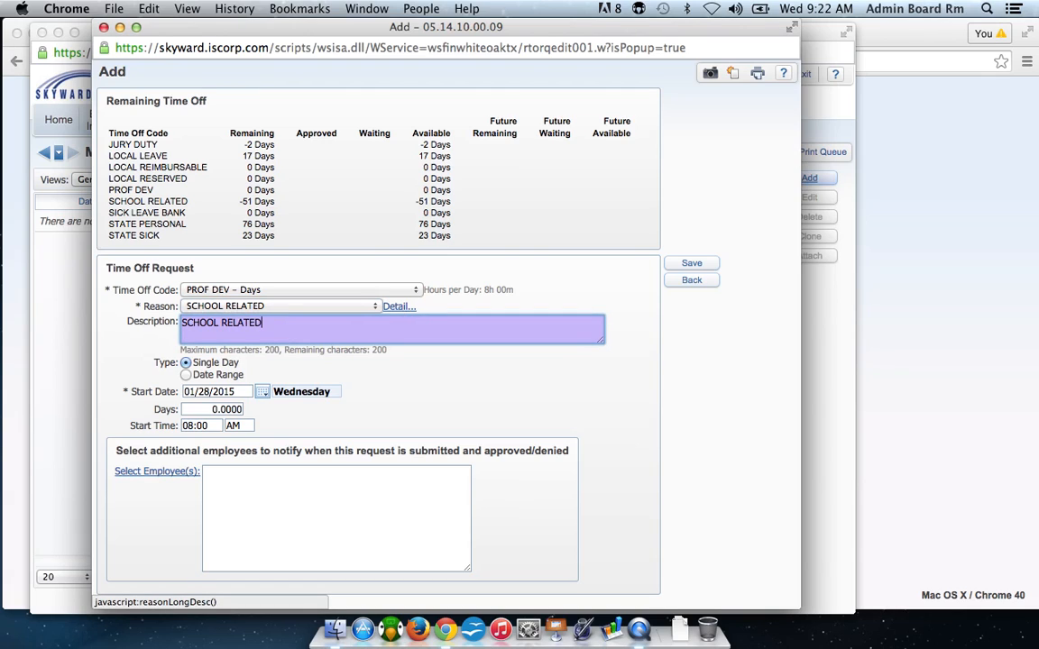
{"action": "type", "text": "TCEA conference"}
Set the time off request to a date range from 02/02/2015 to 02/05/2015.
{"action": "left_click", "coordinate": [186, 376]}
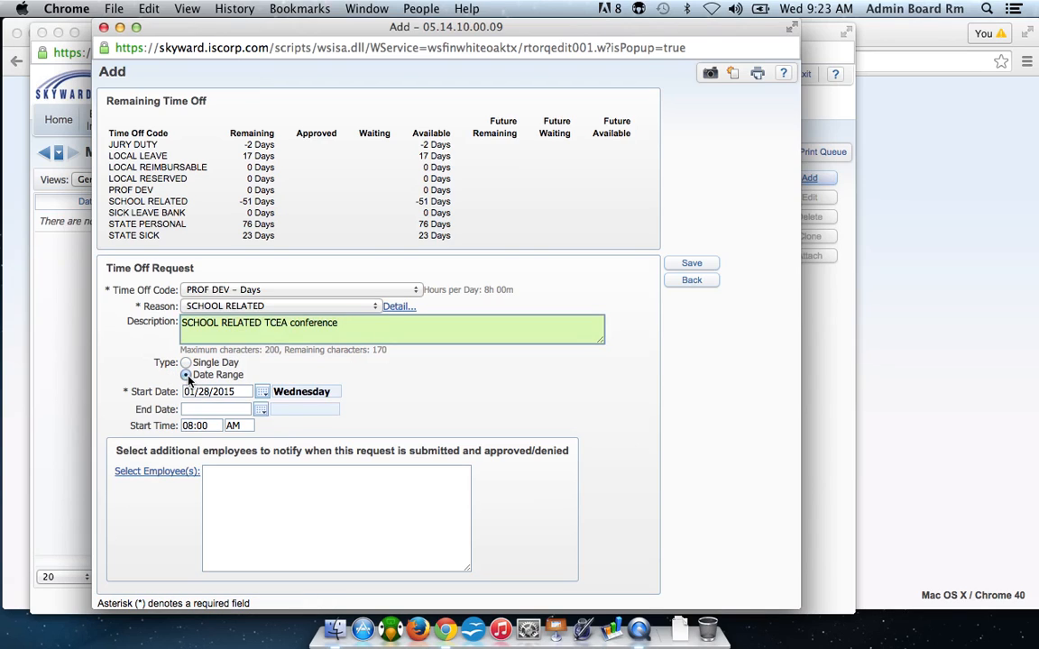
{"action": "left_click", "coordinate": [263, 395]}
{"action": "left_click", "coordinate": [336, 395]}
{"action": "left_click", "coordinate": [299, 416]}
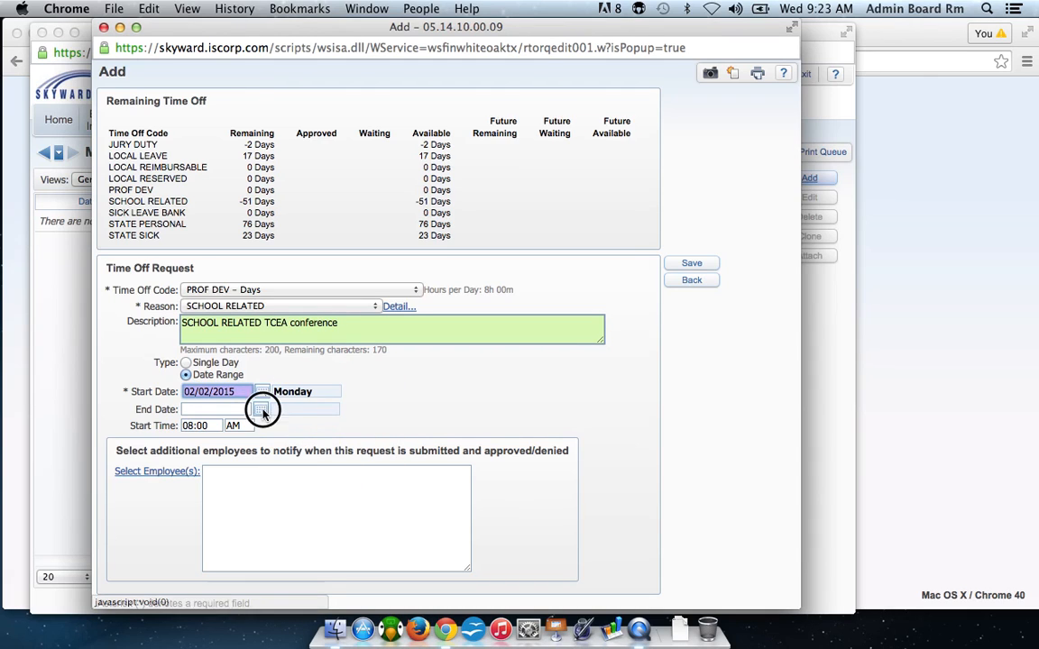
{"action": "left_click", "coordinate": [262, 411]}
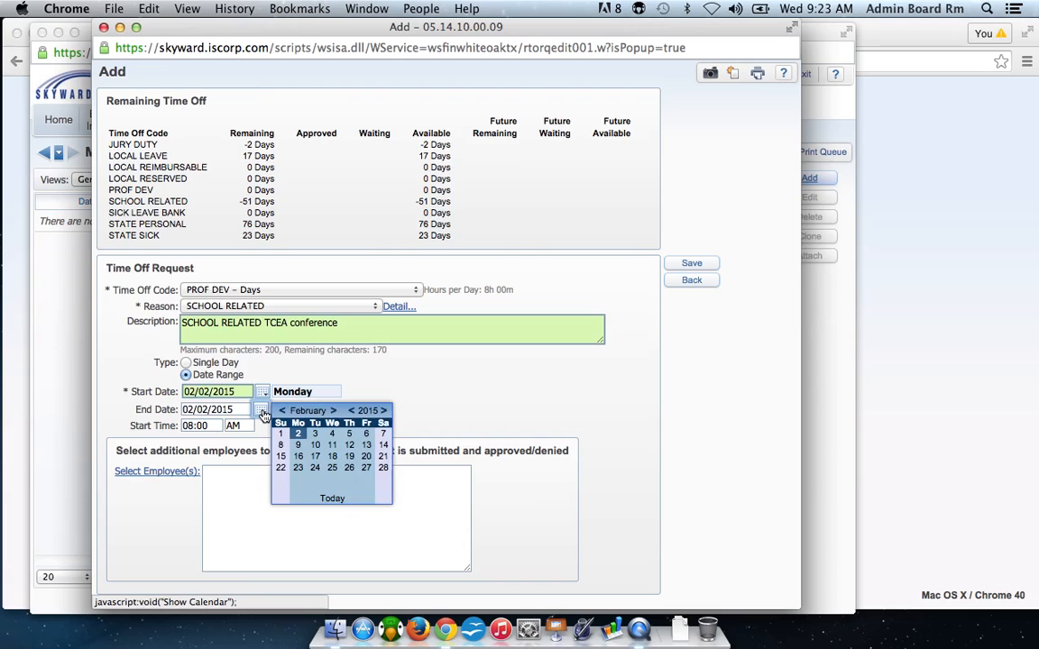
{"action": "left_click", "coordinate": [349, 434]}
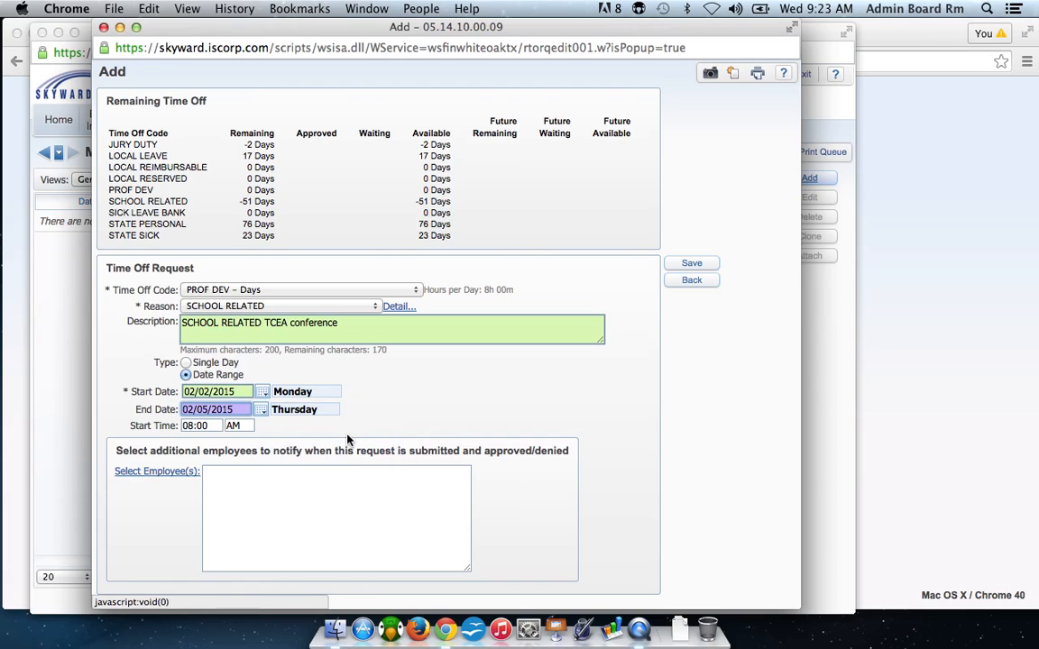
Change the request to a single day on 02/02/2015 and set its length to 0.5 days.
{"action": "left_click", "coordinate": [192, 365]}
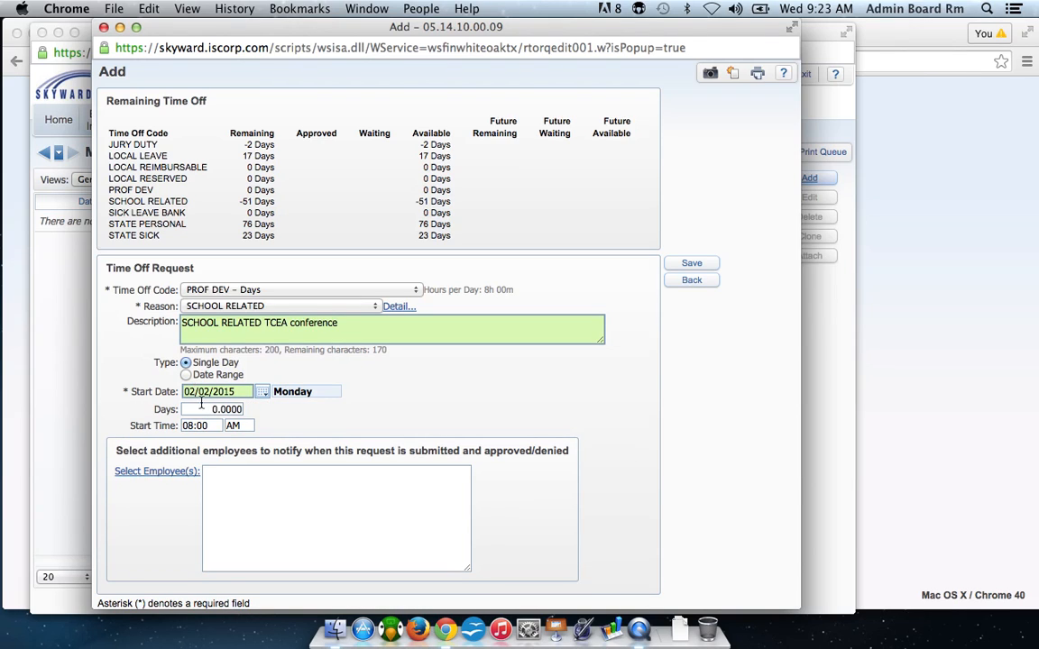
{"action": "left_click", "coordinate": [268, 395]}
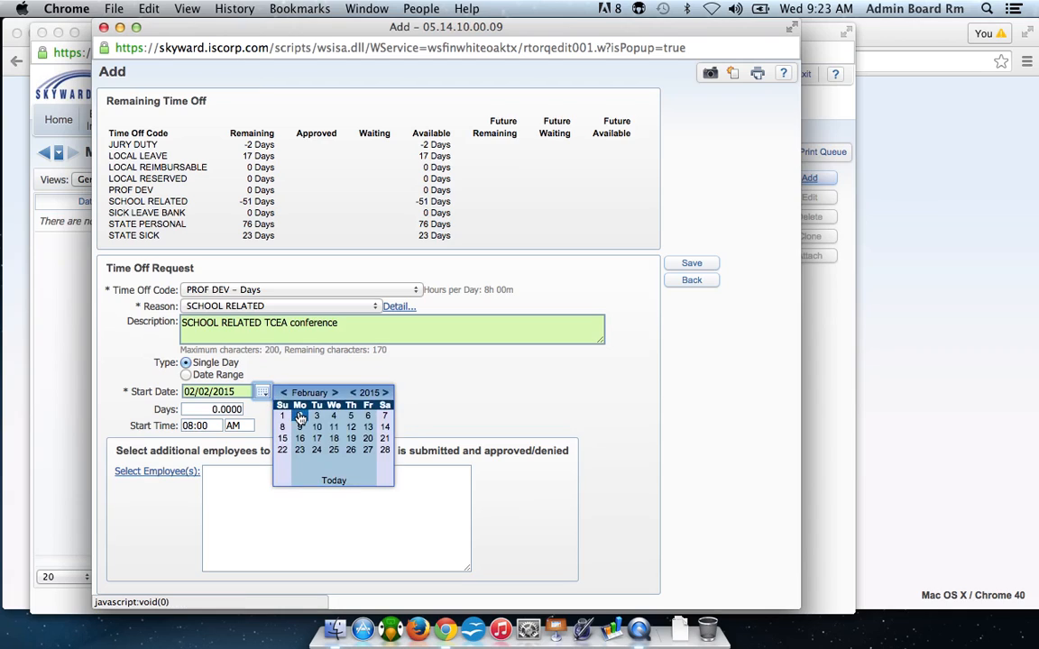
{"action": "left_click", "coordinate": [270, 375]}
{"action": "key", "text": "Tab"}
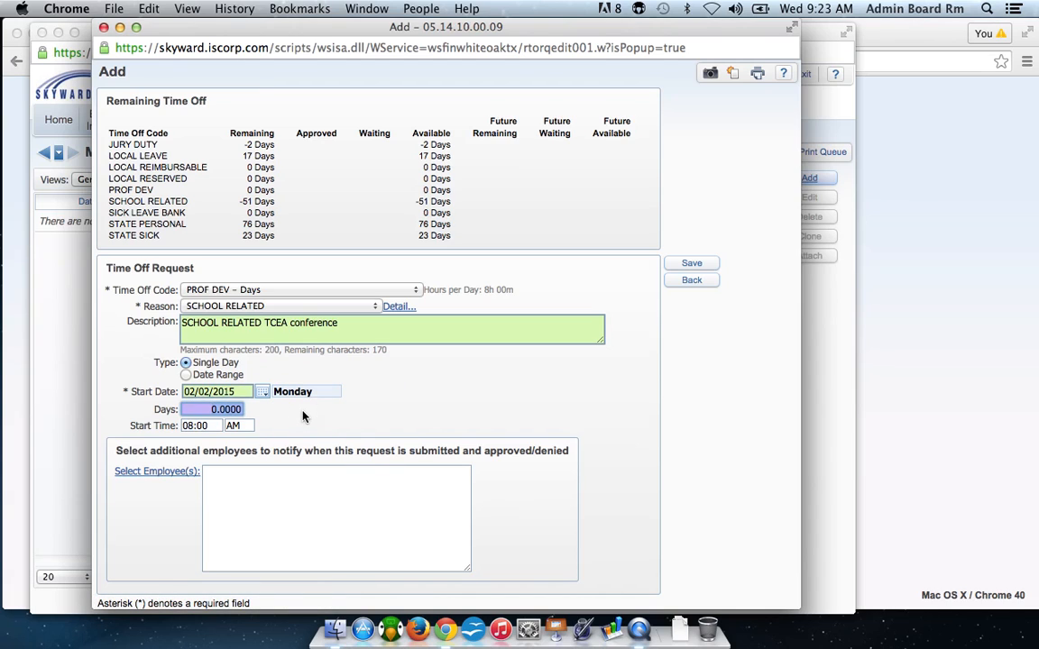
{"action": "key", "text": "BackSpace"}
{"action": "type", "text": ".5"}
{"action": "key", "text": "Tab"}
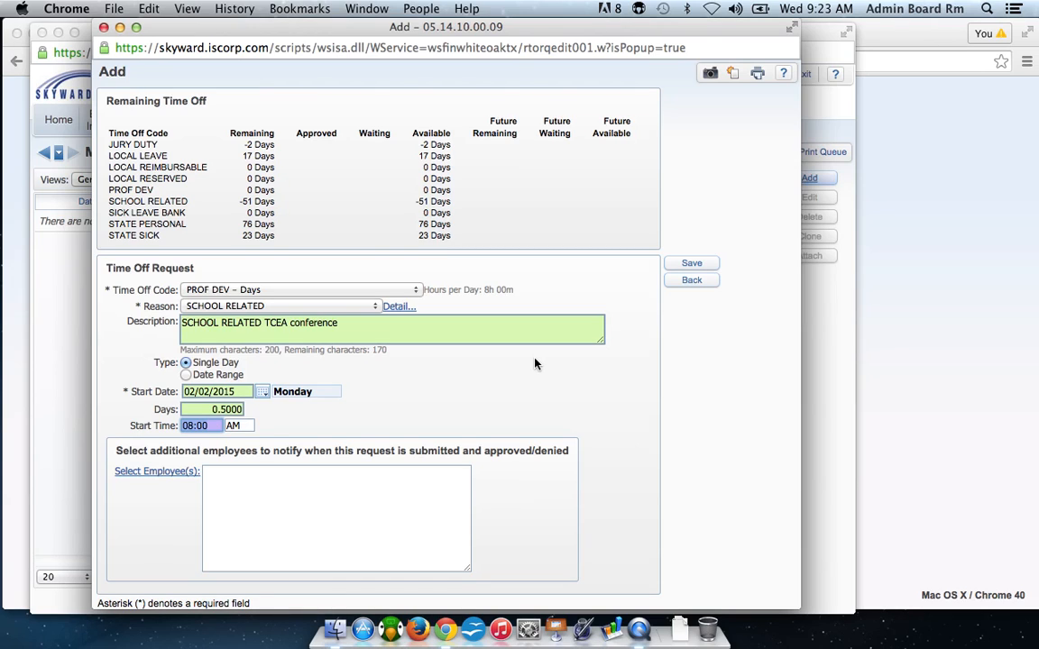
Find an employee by last name among the active employees and add them as an additional person to notify about the request.
{"action": "left_click", "coordinate": [150, 479]}
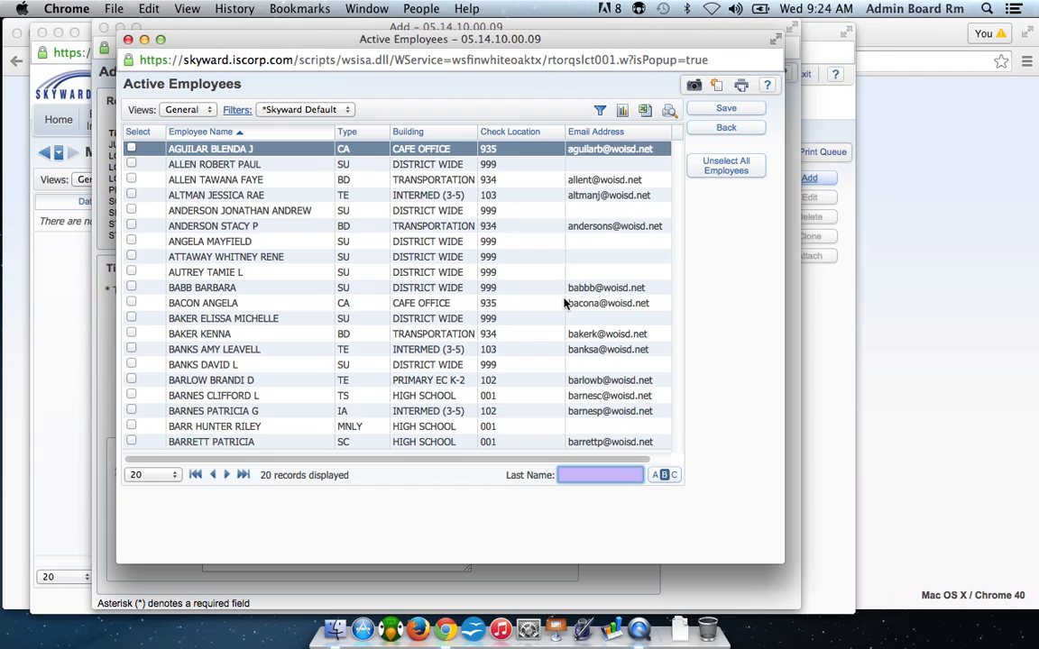
{"action": "type", "text": "ishk"}
{"action": "key", "text": "BackSpace"}
{"action": "key", "text": "BackSpace"}
{"action": "type", "text": "k"}
{"action": "key", "text": "Return"}
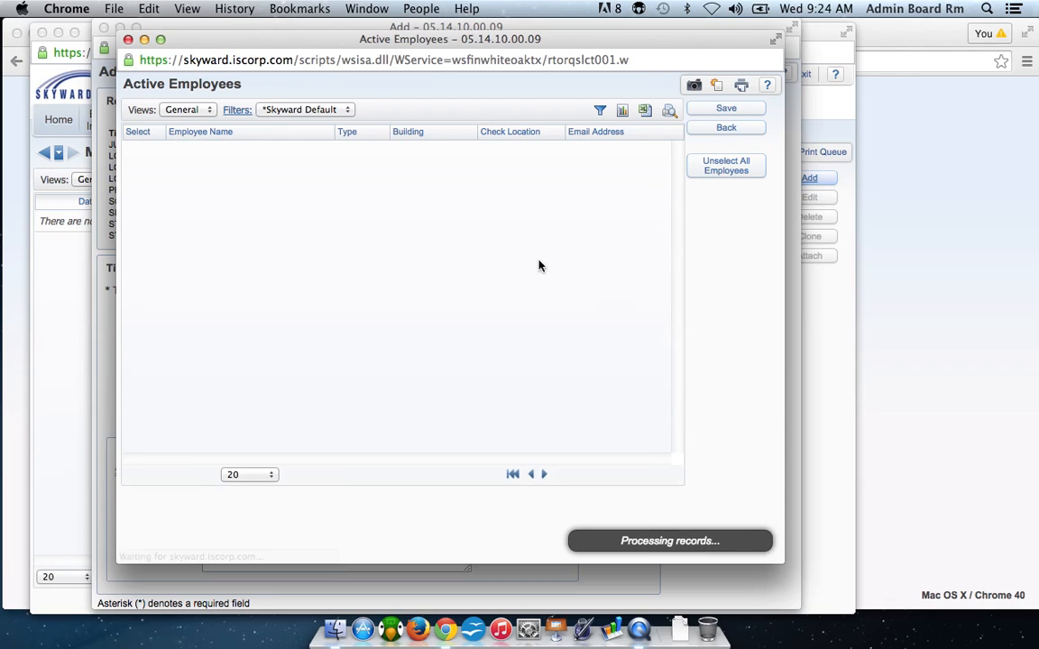
{"action": "left_click", "coordinate": [131, 196]}
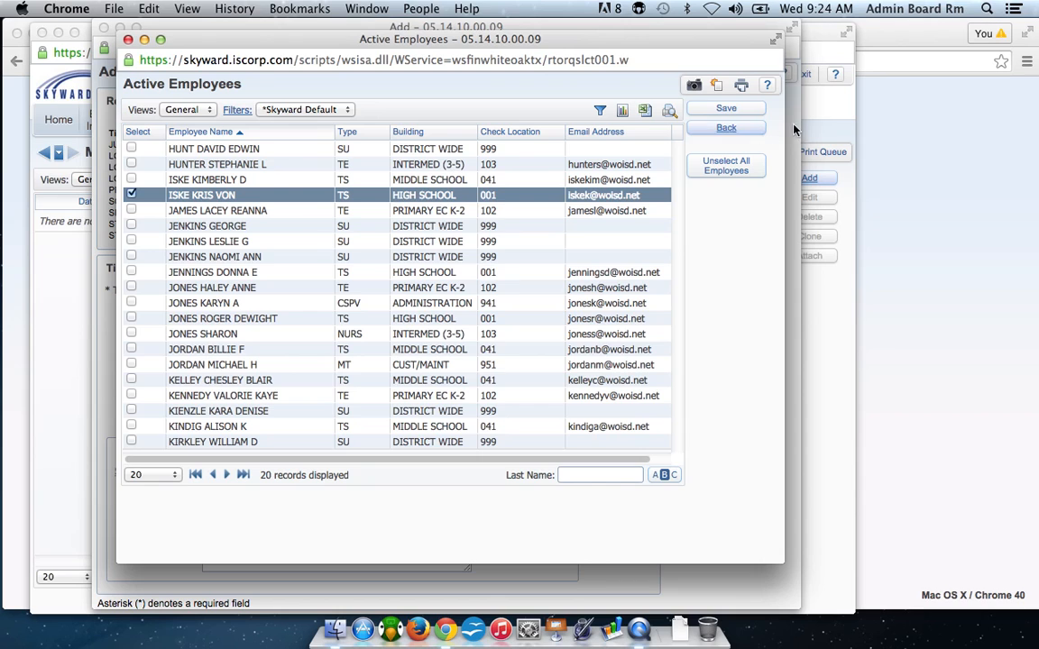
{"action": "left_click", "coordinate": [741, 109]}
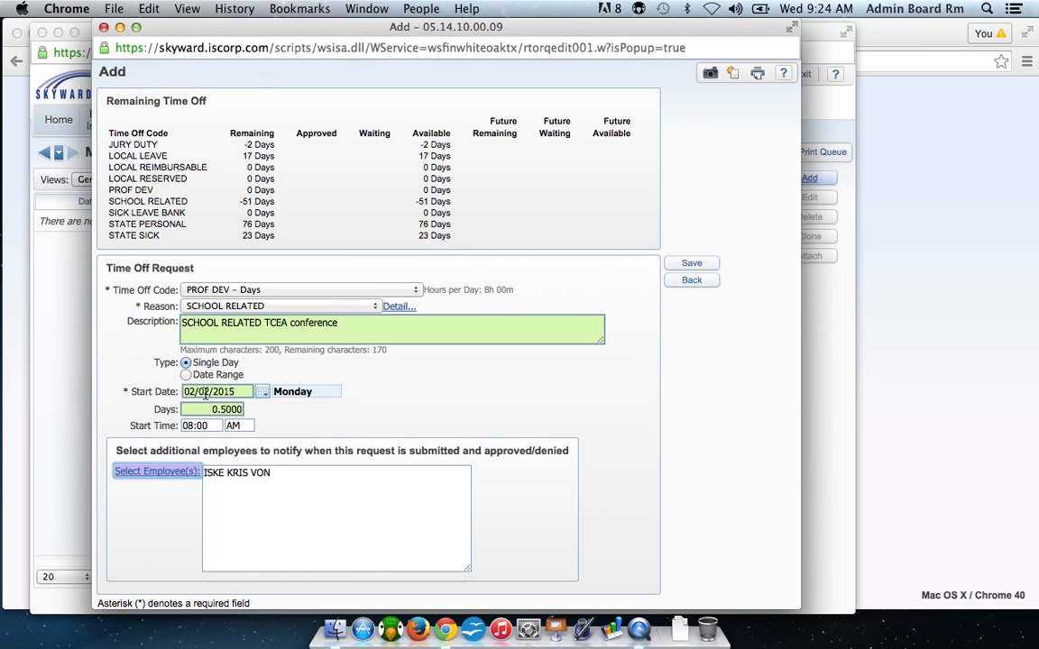
Leave the time off request form without saving and discard the entered request.
{"action": "left_click", "coordinate": [692, 281]}
{"action": "left_click", "coordinate": [352, 374]}
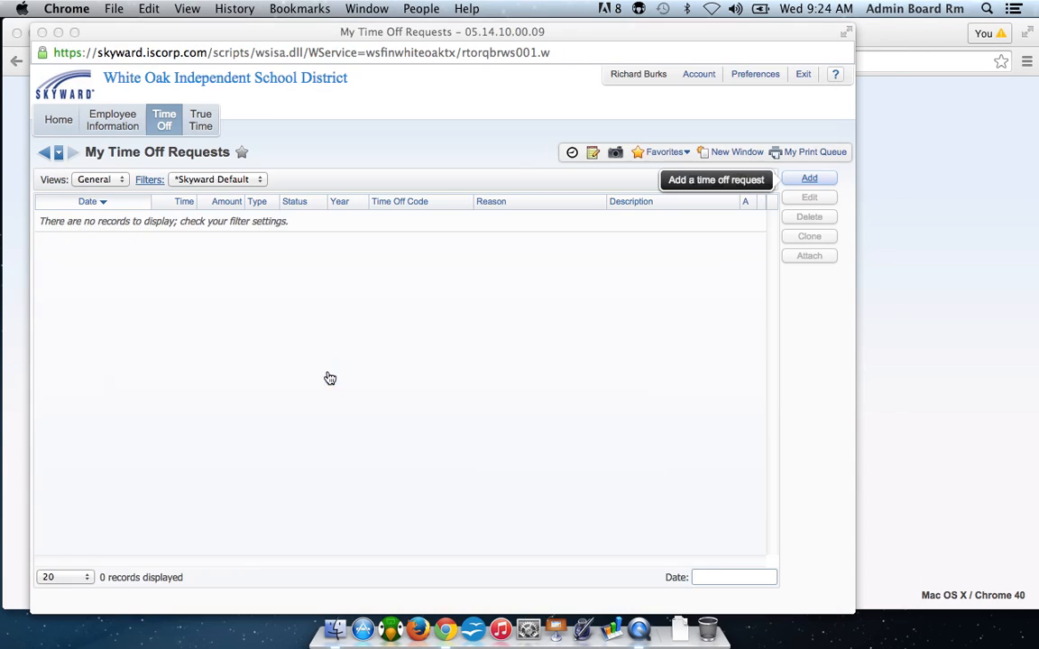